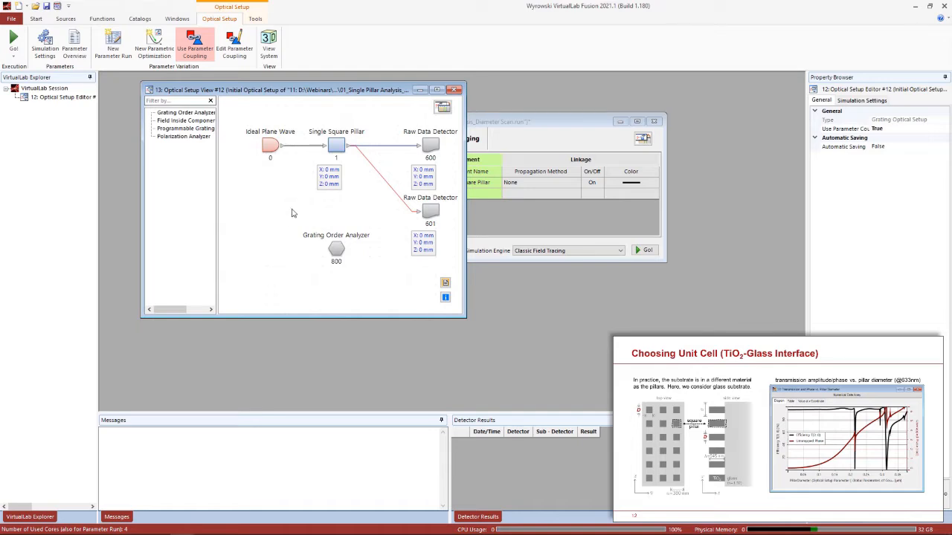
Preview the pillar medium in the first-surface stack of the Single Square Pillar component
click(338, 149)
double_click(336, 148)
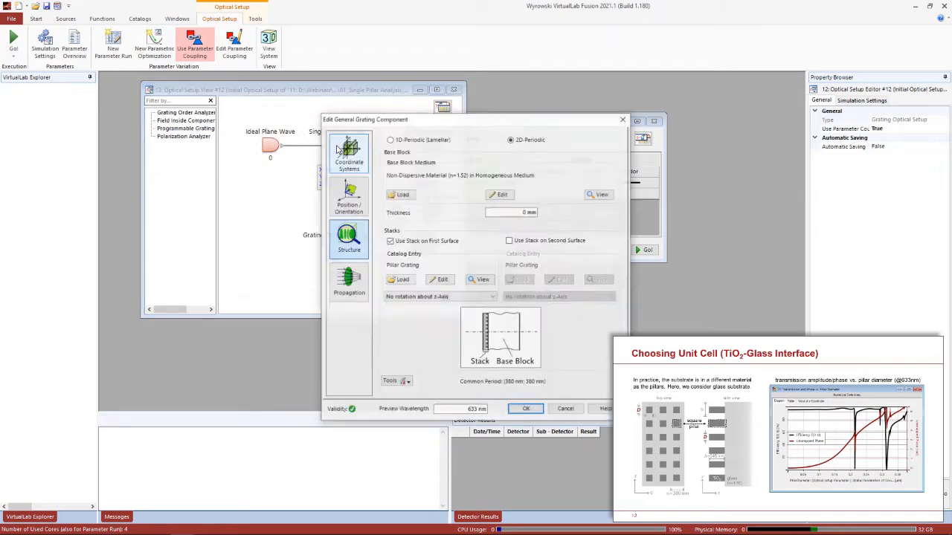
click(443, 279)
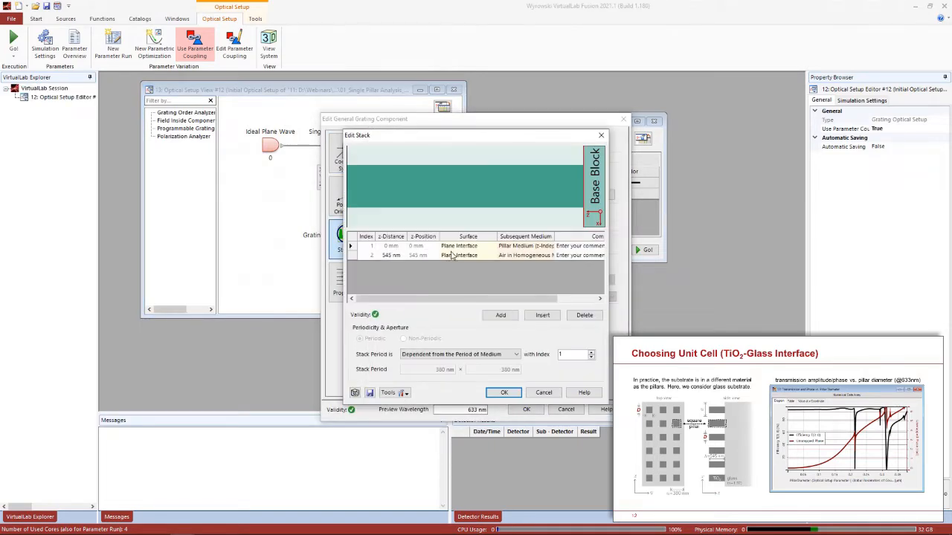
click(529, 250)
click(532, 254)
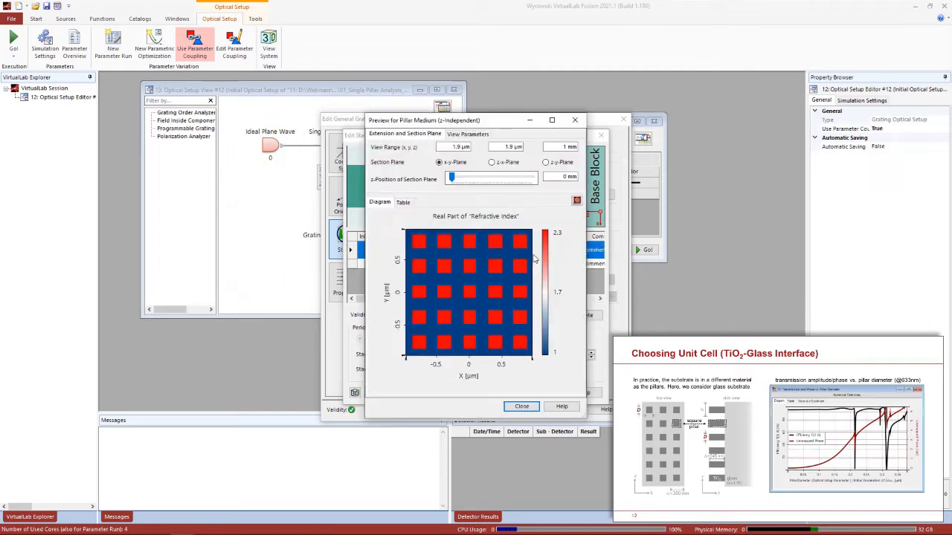
drag(502, 125, 371, 79)
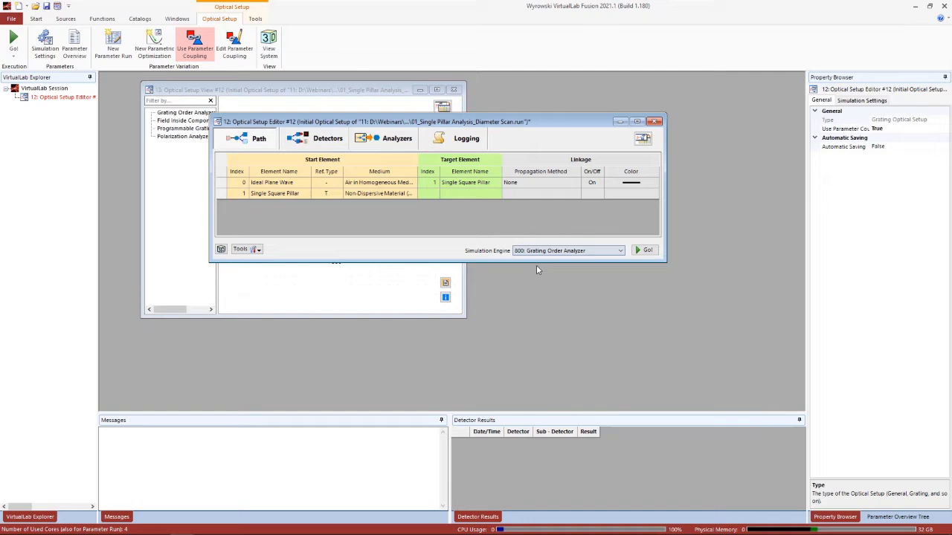
Run the single-pillar simulation with the Grating Order Analyzer
click(645, 253)
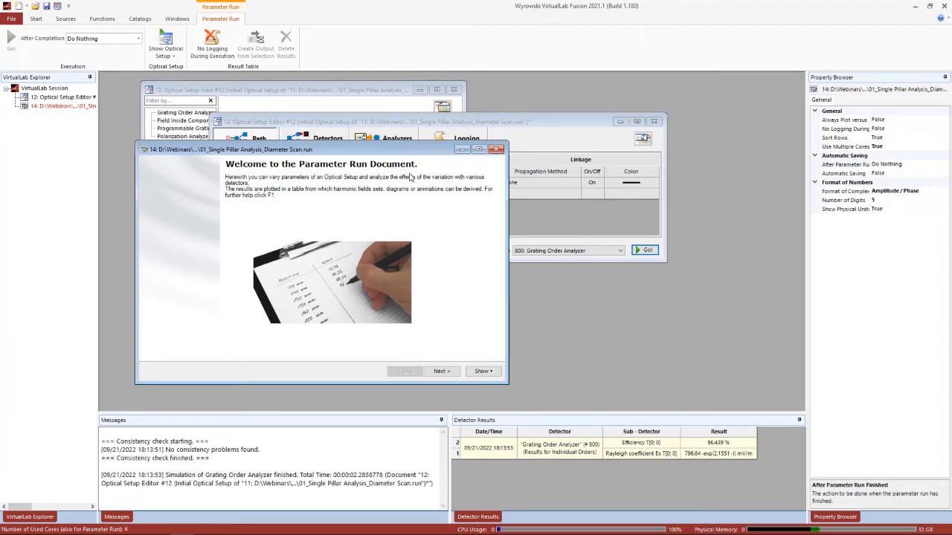
Review the diameter scan's parameter run, showing only varied parameters with full parameter names, and continue past the detecting devices
click(442, 371)
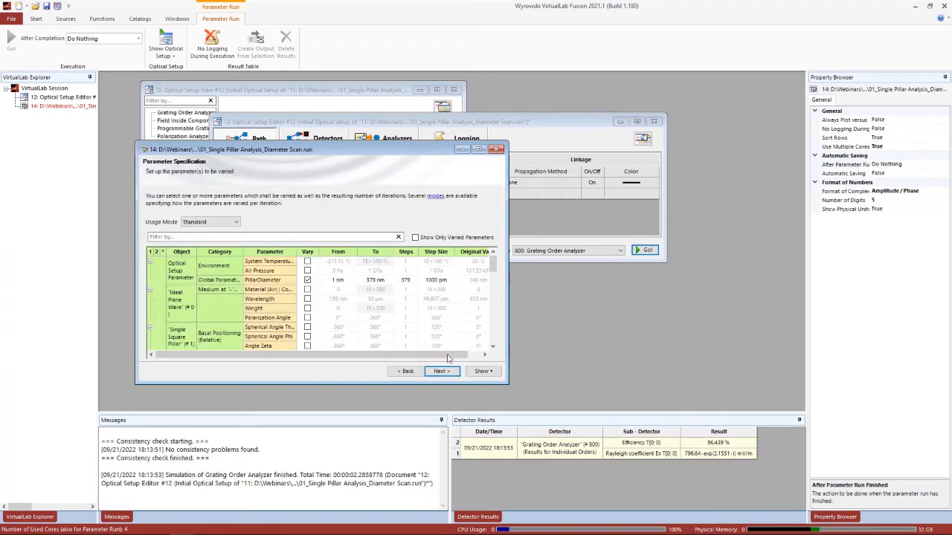
click(446, 238)
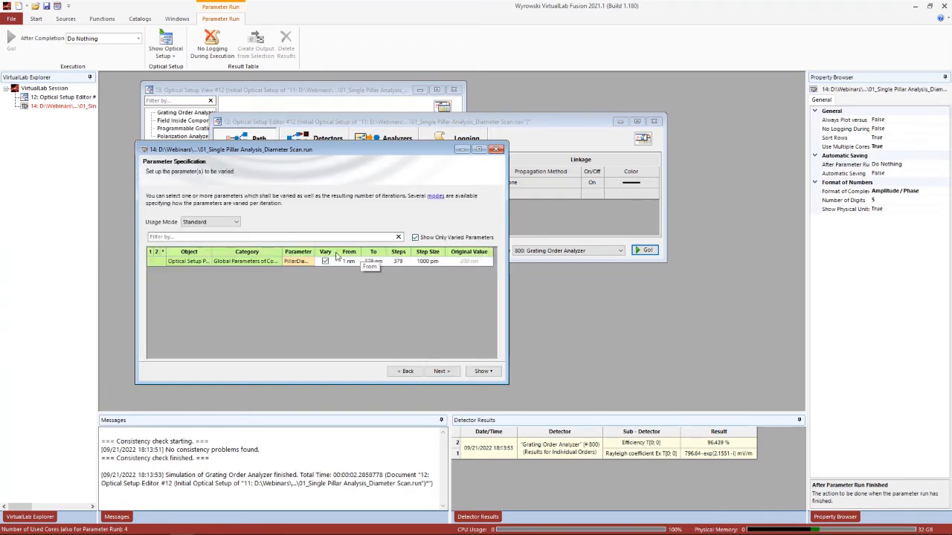
double_click(312, 251)
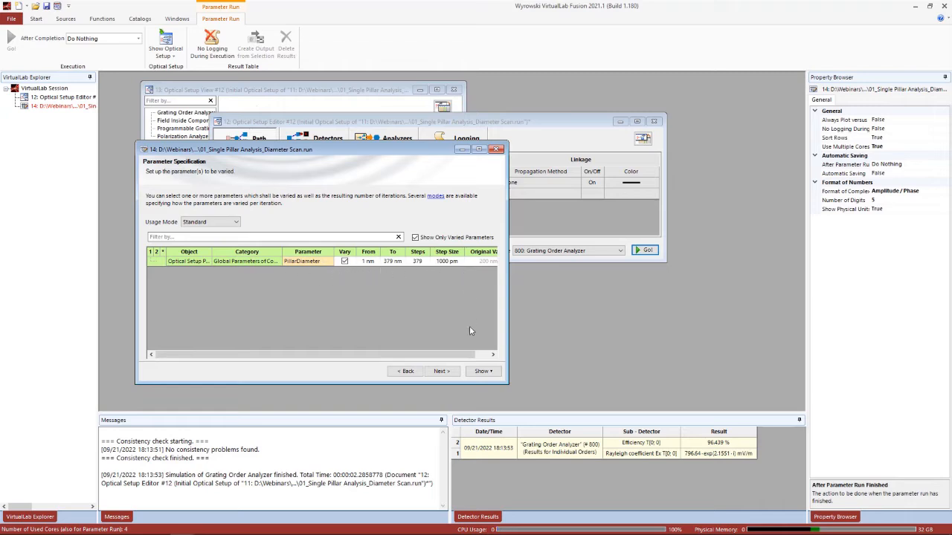
click(443, 371)
click(444, 371)
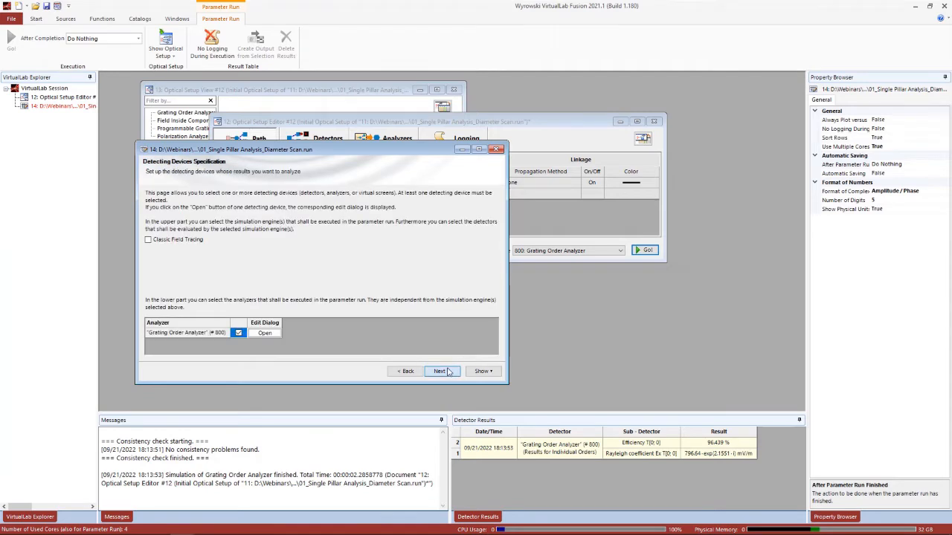
click(444, 371)
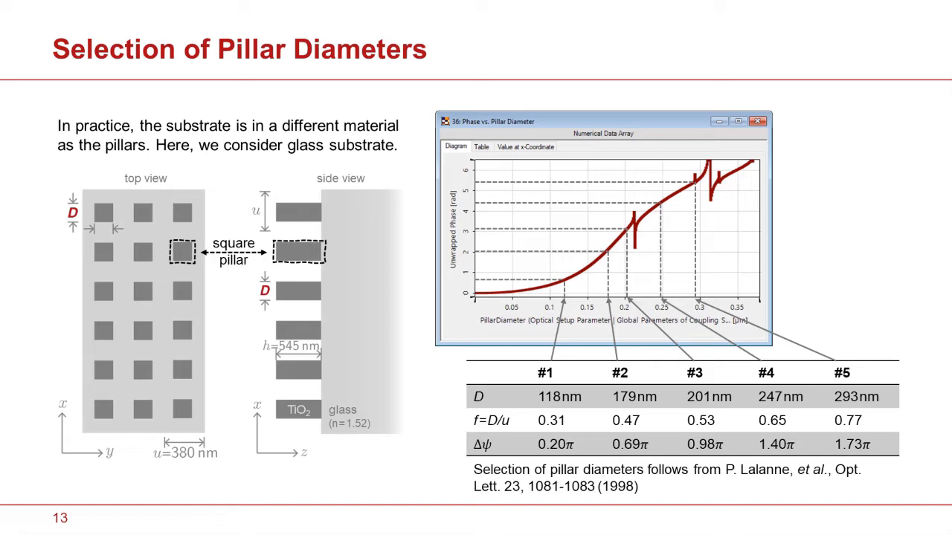
key(Right)
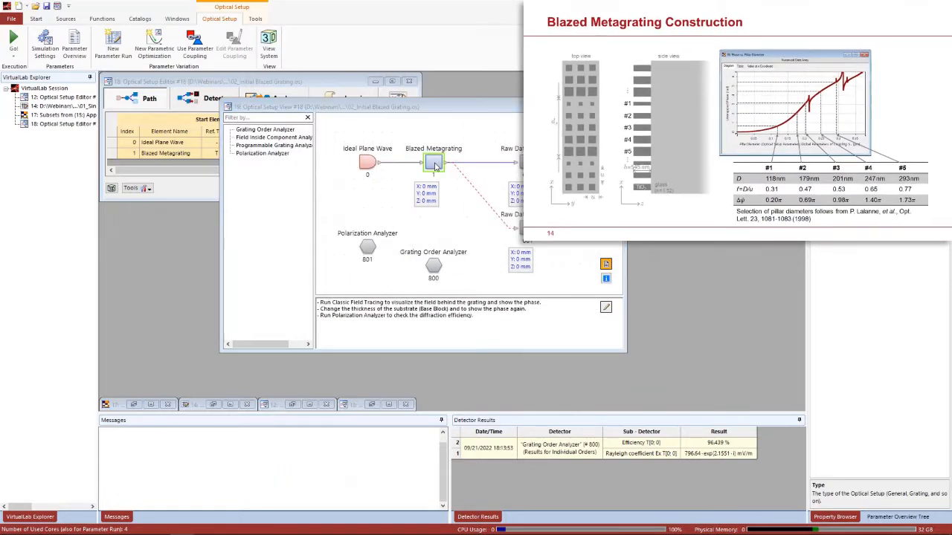
Examine the pillar distribution of the Blazed Metagrating's stack medium and preview its refractive index layout
double_click(436, 165)
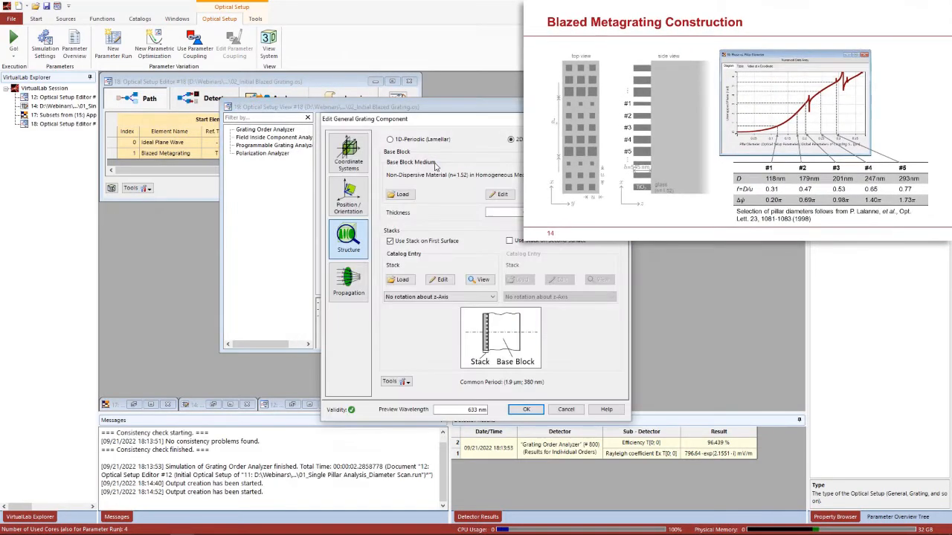
click(442, 280)
double_click(520, 246)
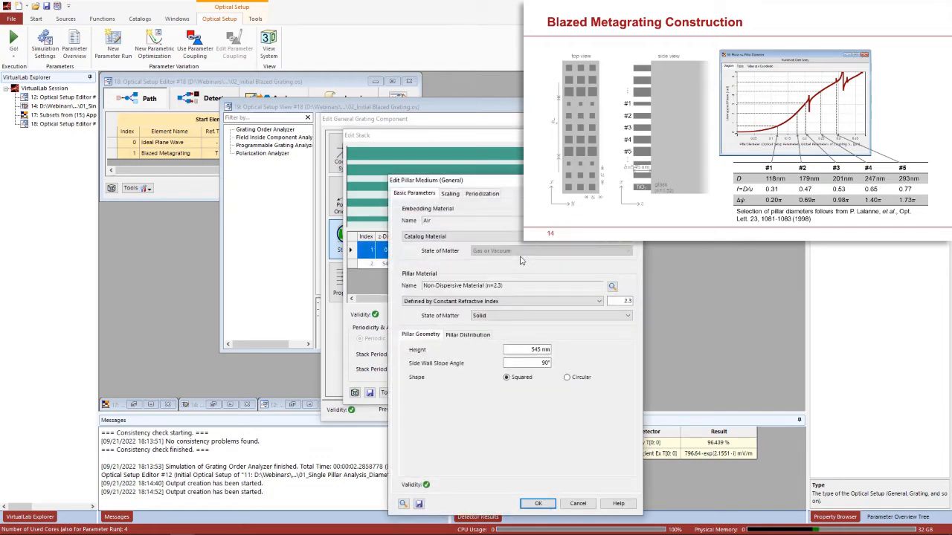
drag(505, 189, 281, 75)
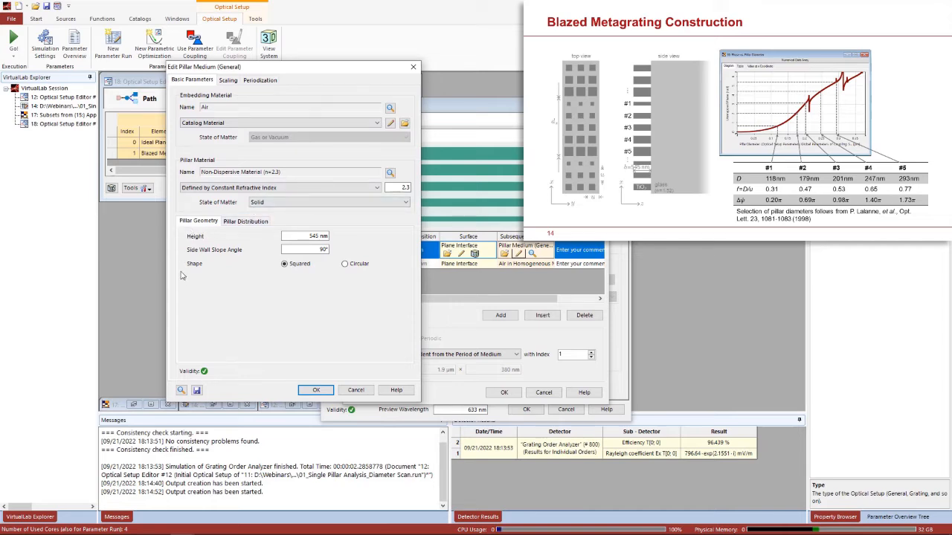
click(238, 223)
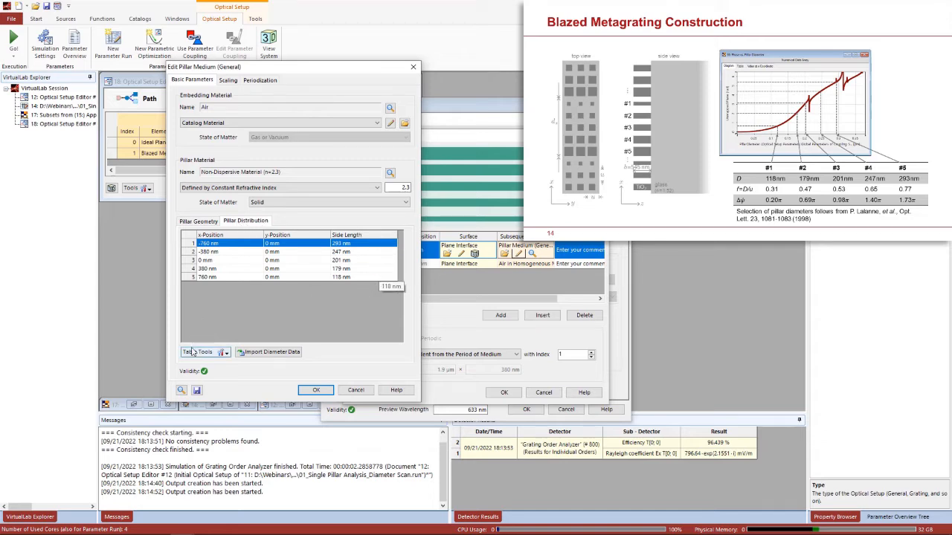
click(181, 391)
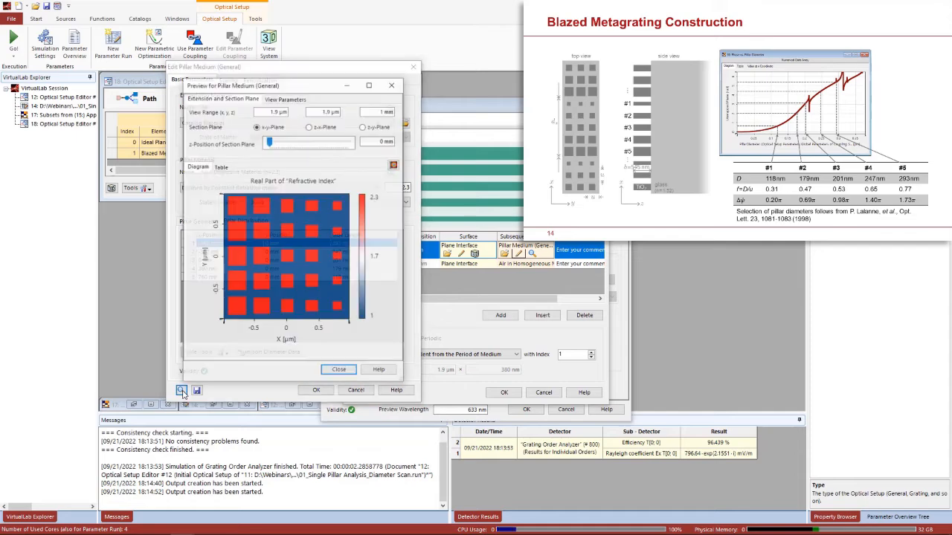
drag(293, 89, 542, 88)
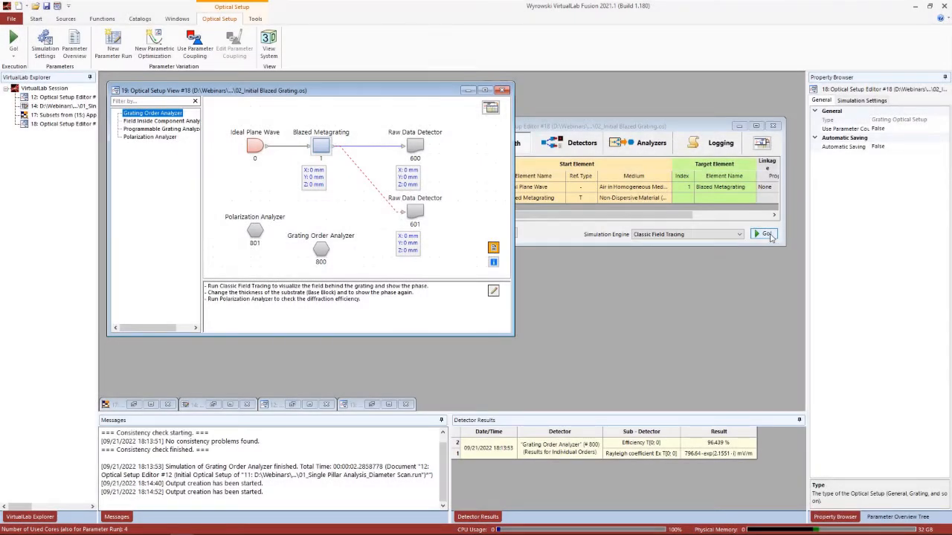
Run Classic Field Tracing on the initial blazed grating and show the detected phase enlarged in interpolated view
click(770, 236)
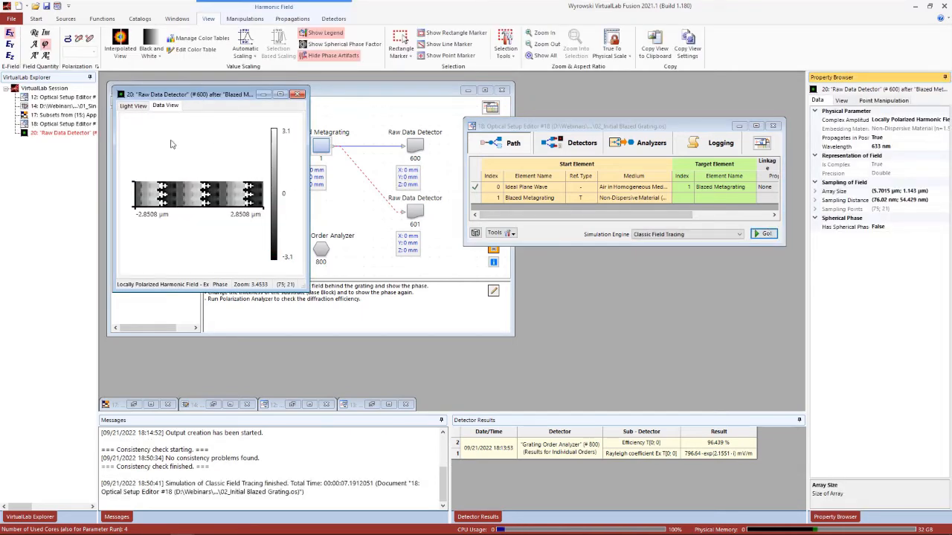
click(120, 44)
drag(308, 175, 431, 175)
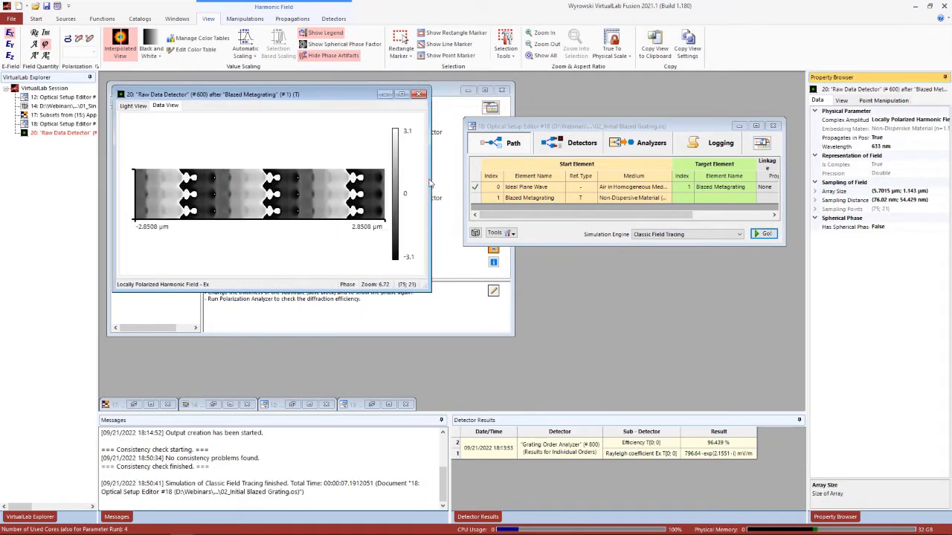
drag(258, 99, 257, 257)
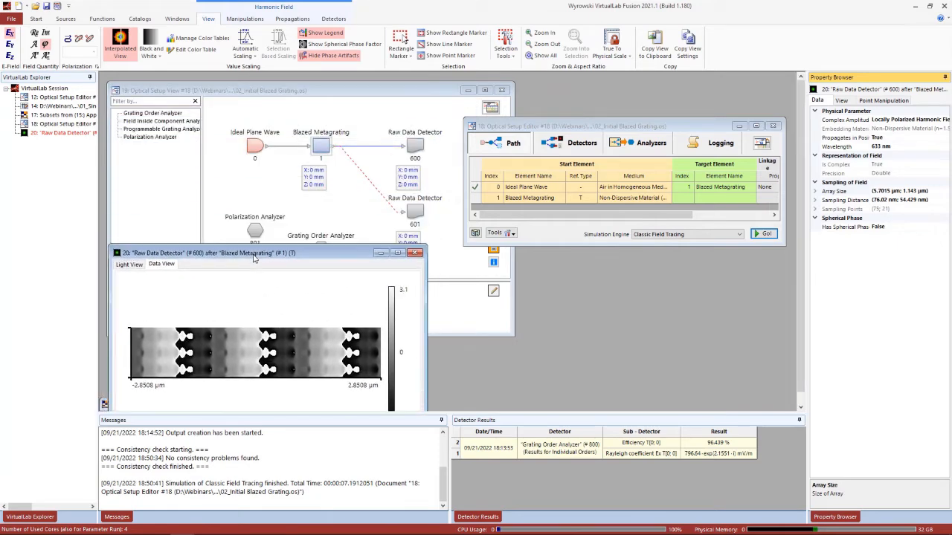
Set the Blazed Metagrating's base block thickness to 5 µm
click(292, 93)
double_click(322, 144)
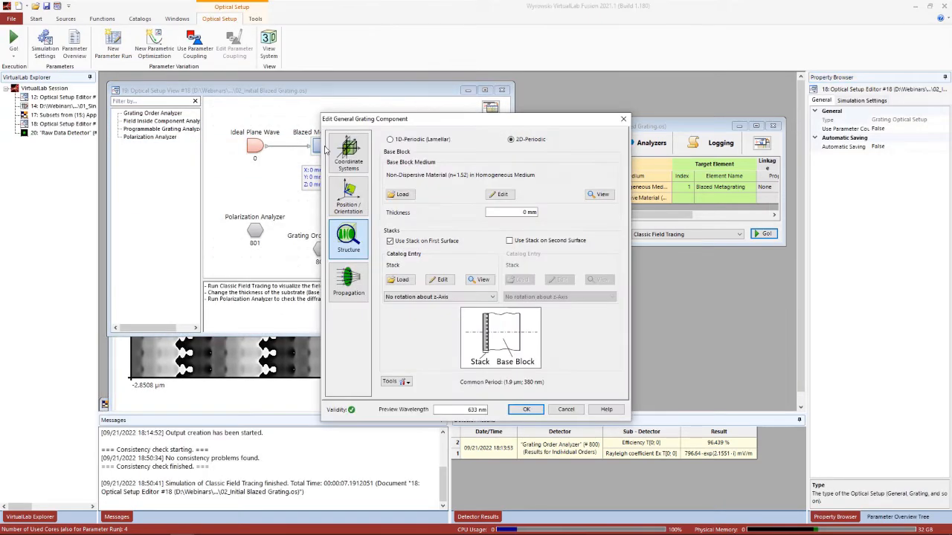
drag(514, 212, 547, 212)
text(5um)
click(528, 410)
Rerun Classic Field Tracing with the thicker base block and show the new phase result enlarged in interpolated view
click(761, 234)
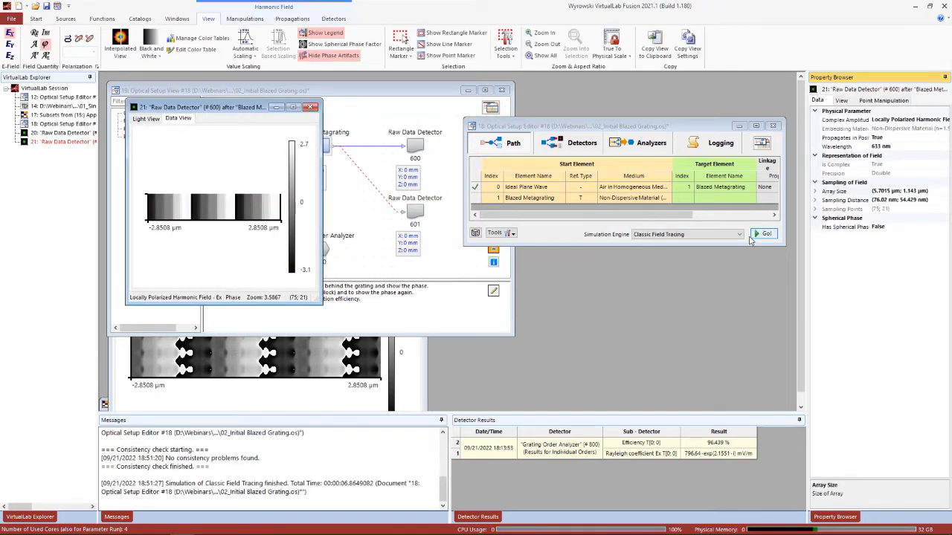
drag(326, 310, 467, 363)
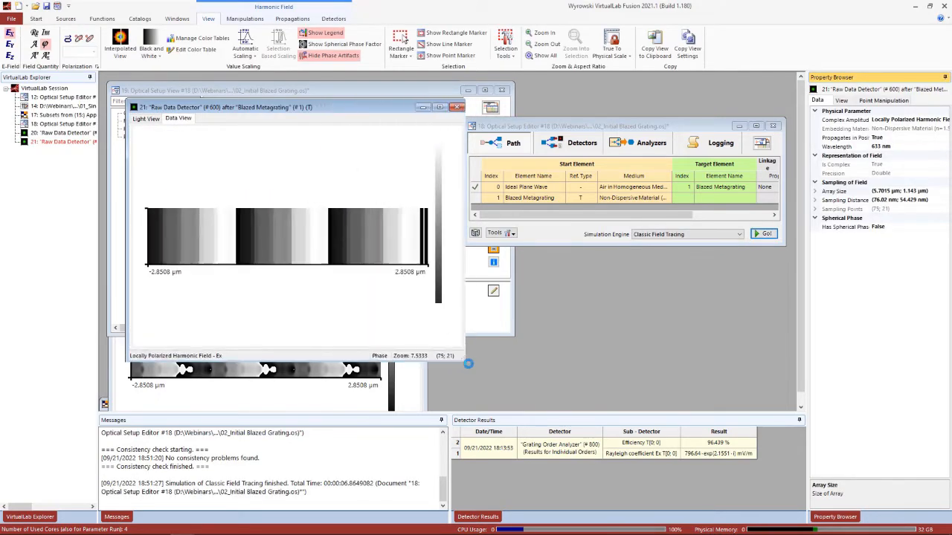
click(121, 53)
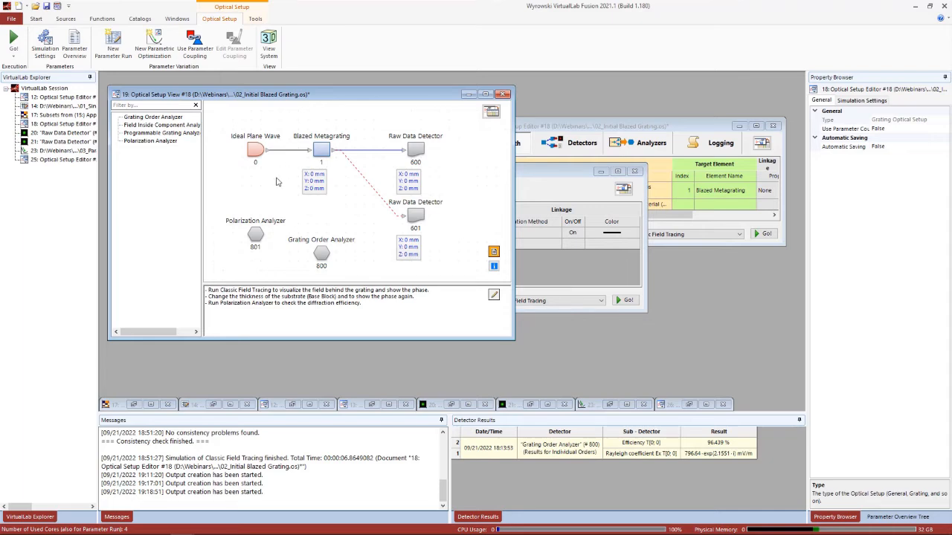
Check the analyzed orders and output settings of the Polarization Analyzer
double_click(257, 235)
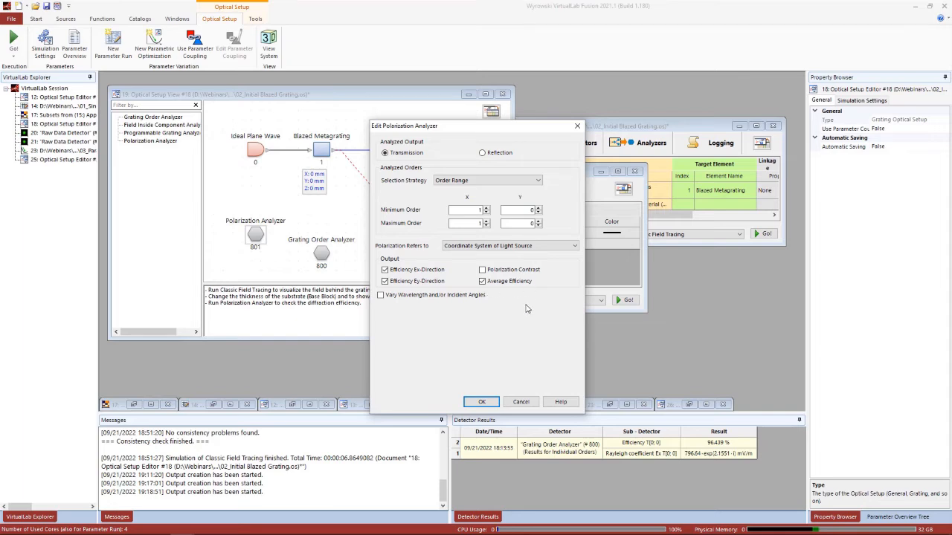
click(481, 401)
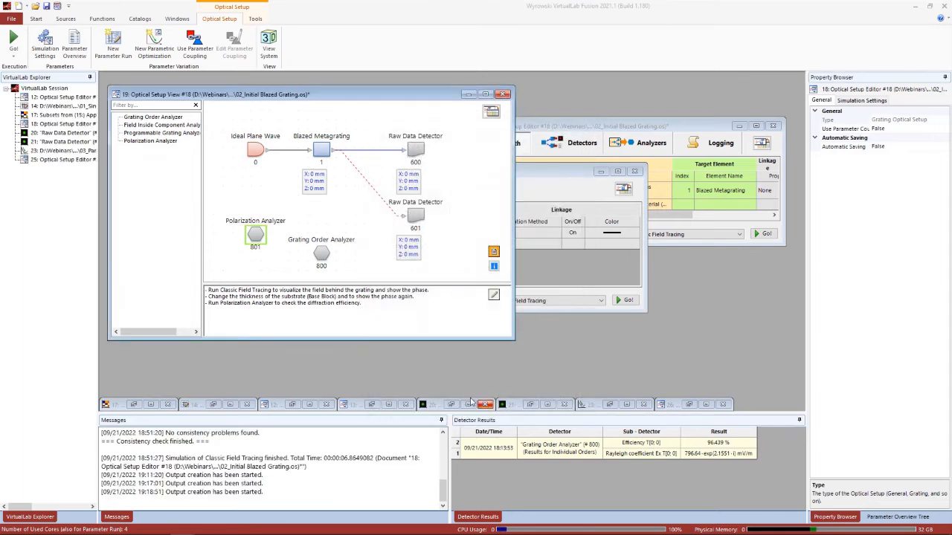
Bring up the 03_Parametric Optimization document and review its varied parameters, detecting devices and constraints through to the optimization results
double_click(59, 150)
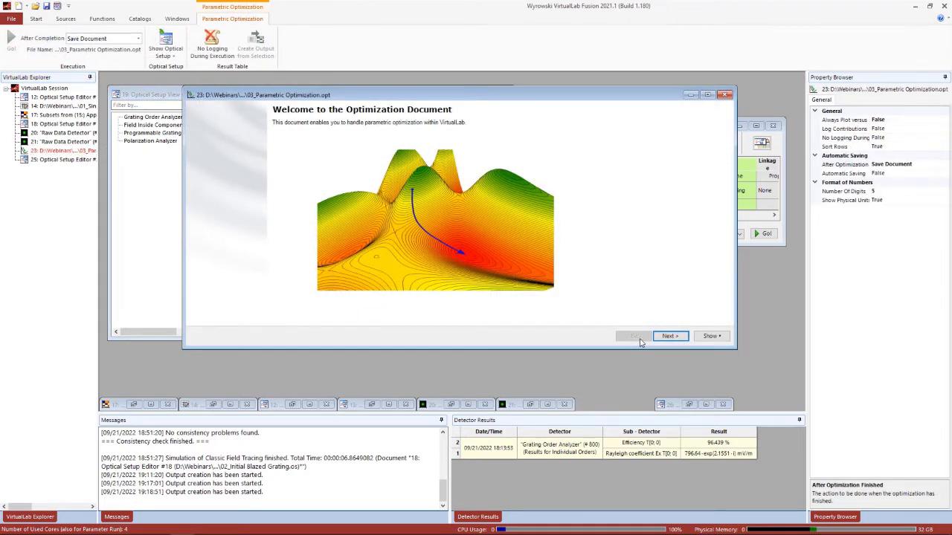
click(670, 337)
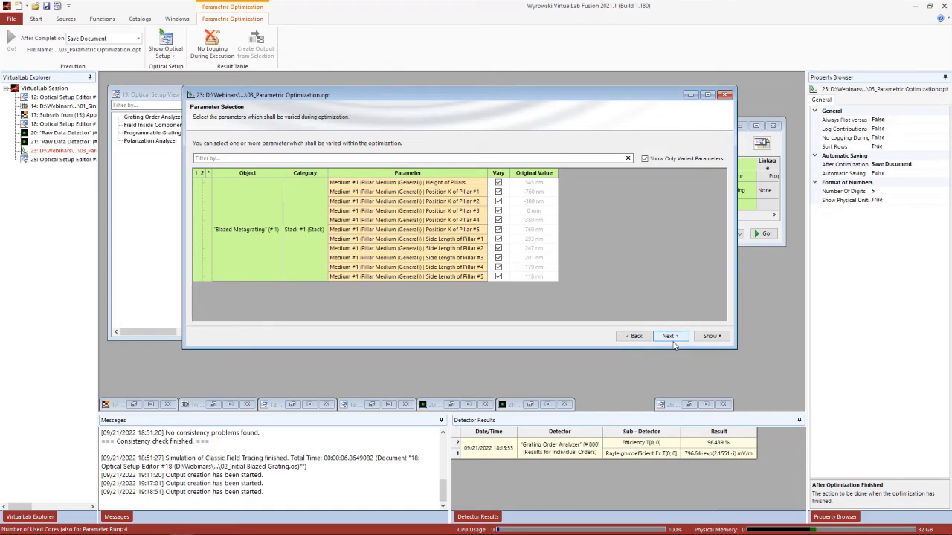
click(670, 337)
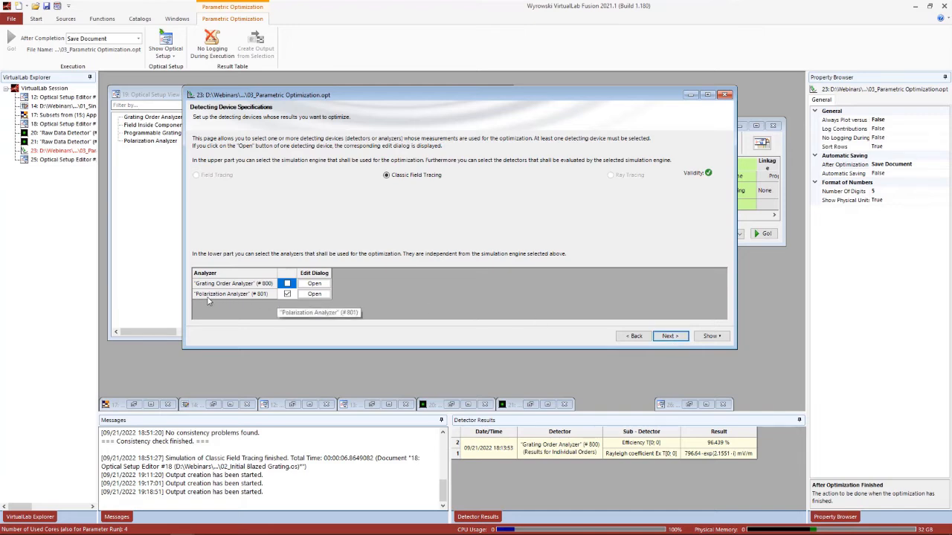
click(668, 337)
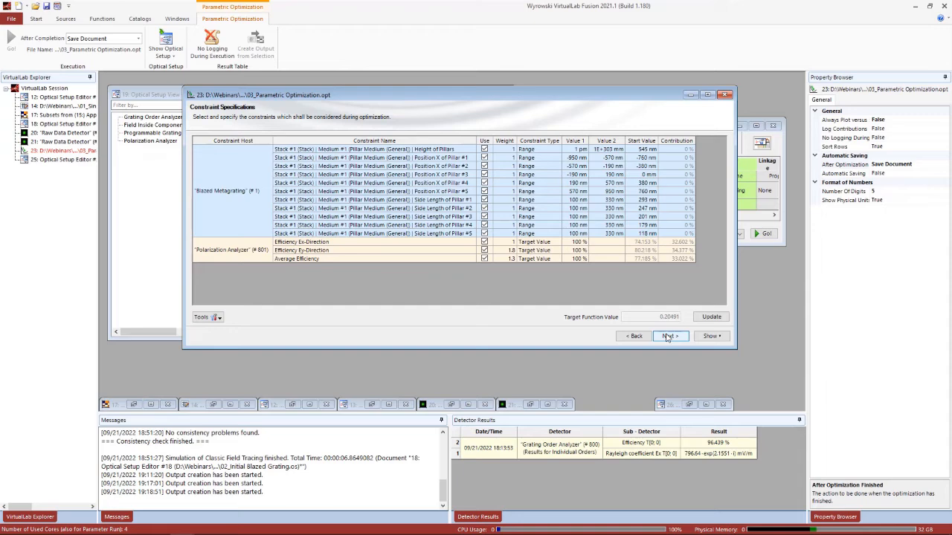
click(668, 337)
click(668, 336)
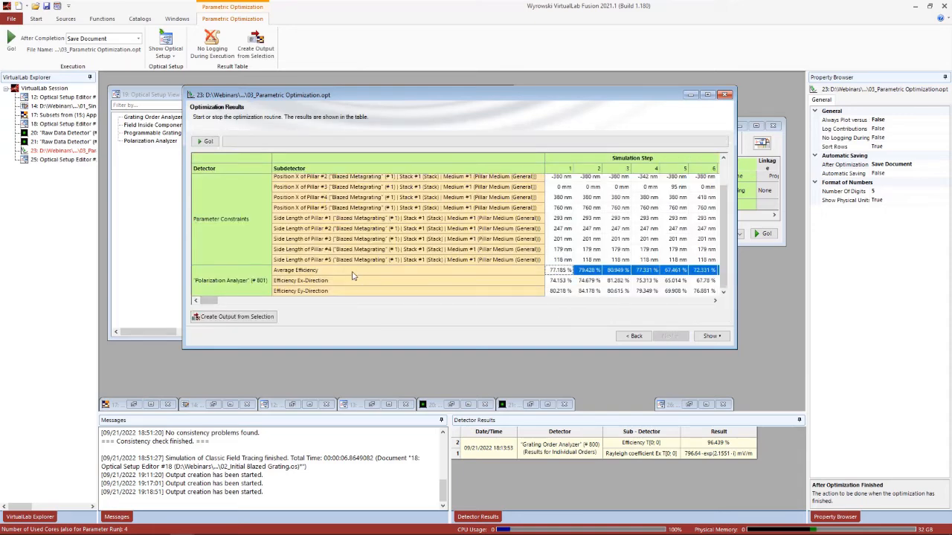
Plot the average efficiency over the simulation steps, inspect the curve and close the diagram
double_click(353, 277)
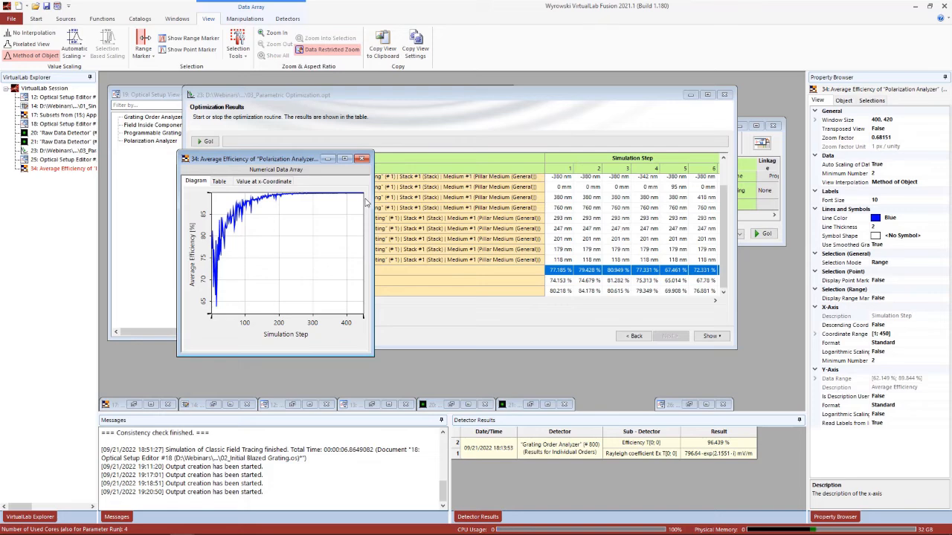
click(361, 158)
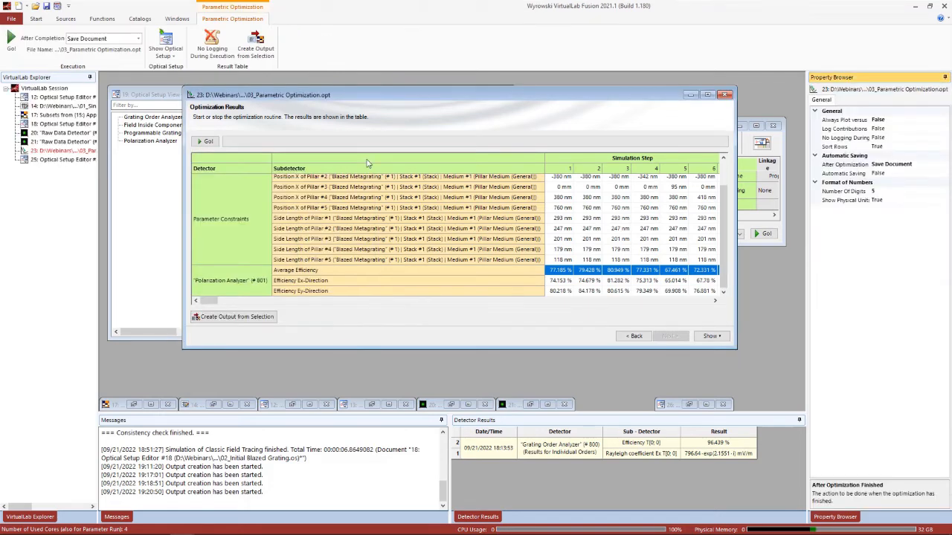
Generate the optimized optical setup from the optimization results and bring its setup view to the front
click(710, 336)
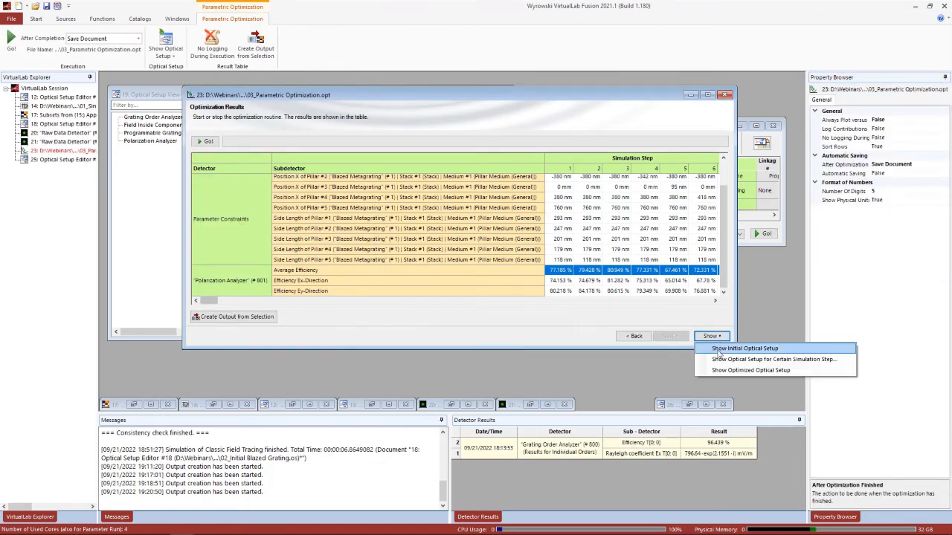
click(725, 370)
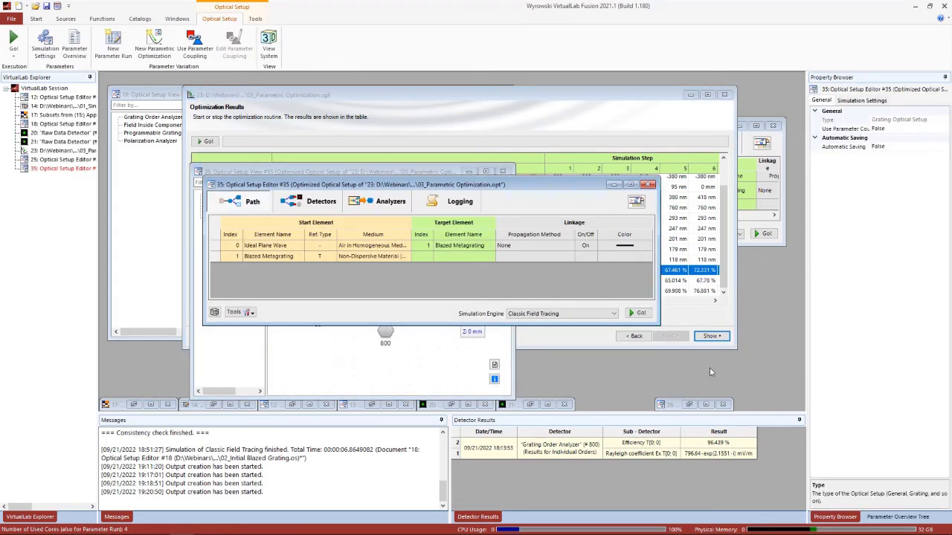
click(416, 354)
Preview the pillar medium in the stack of the optimized setup's Blazed Metagrating
click(386, 232)
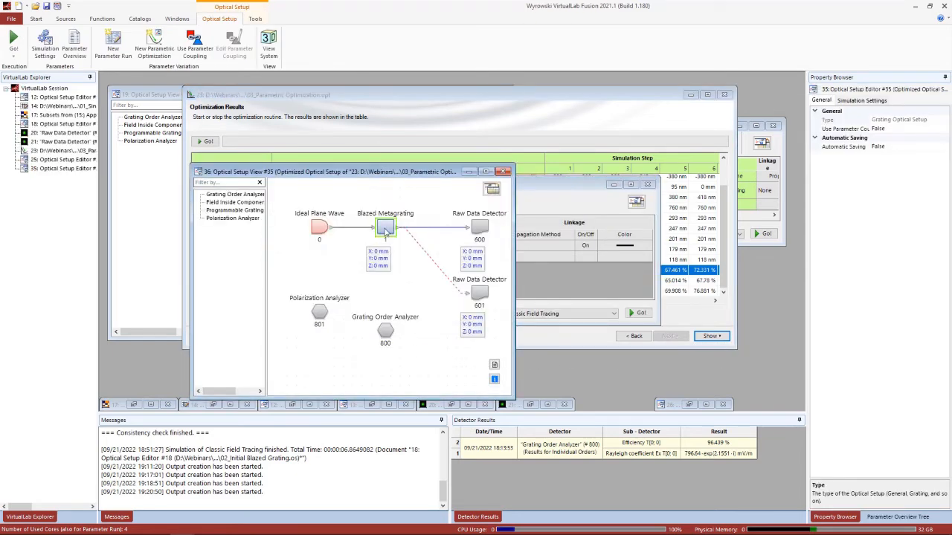
double_click(385, 232)
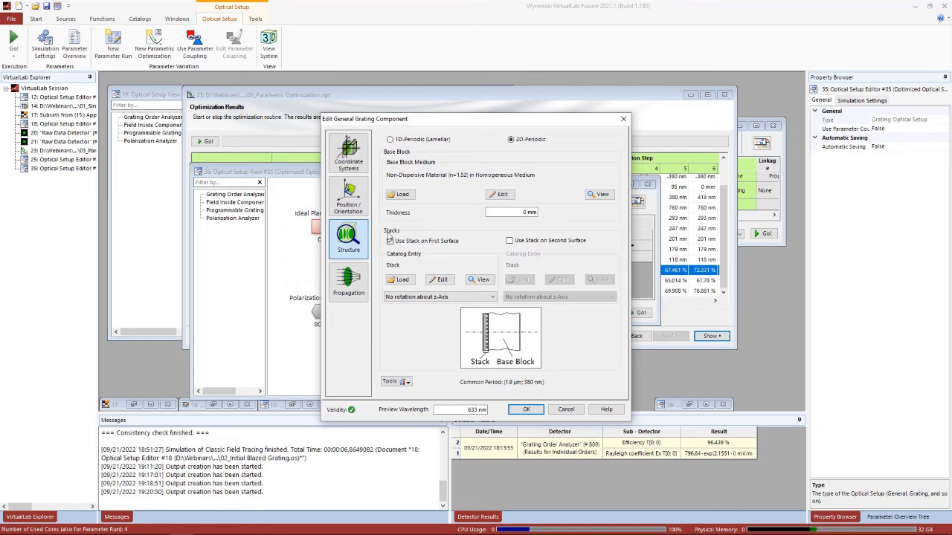
click(443, 279)
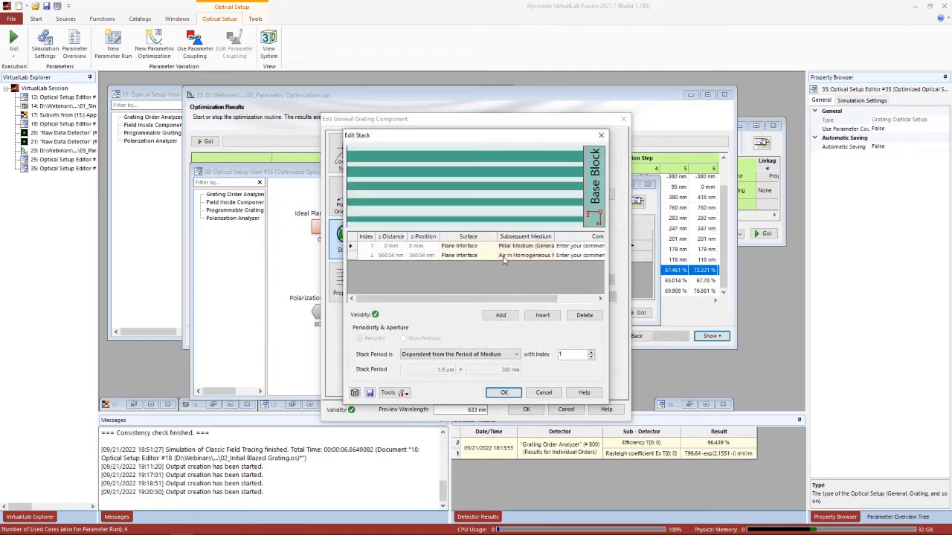
click(529, 253)
click(534, 254)
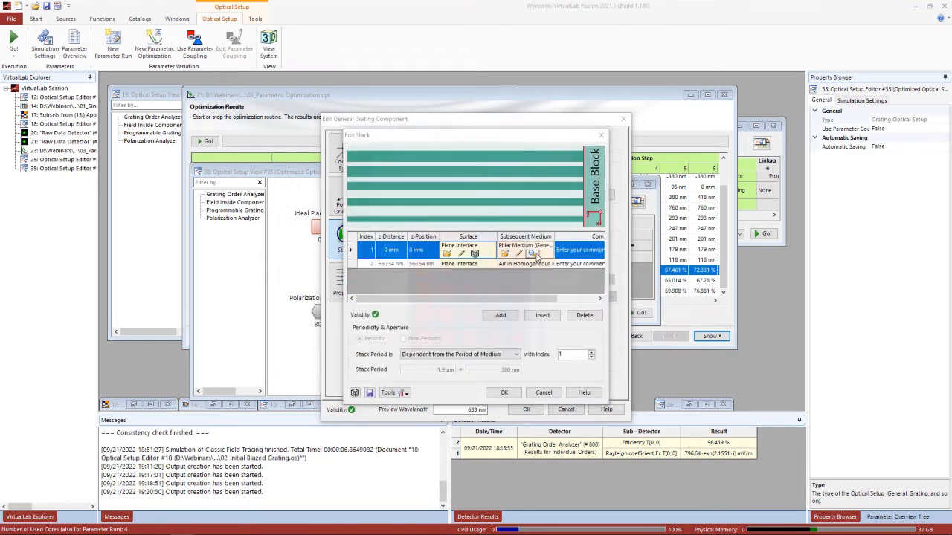